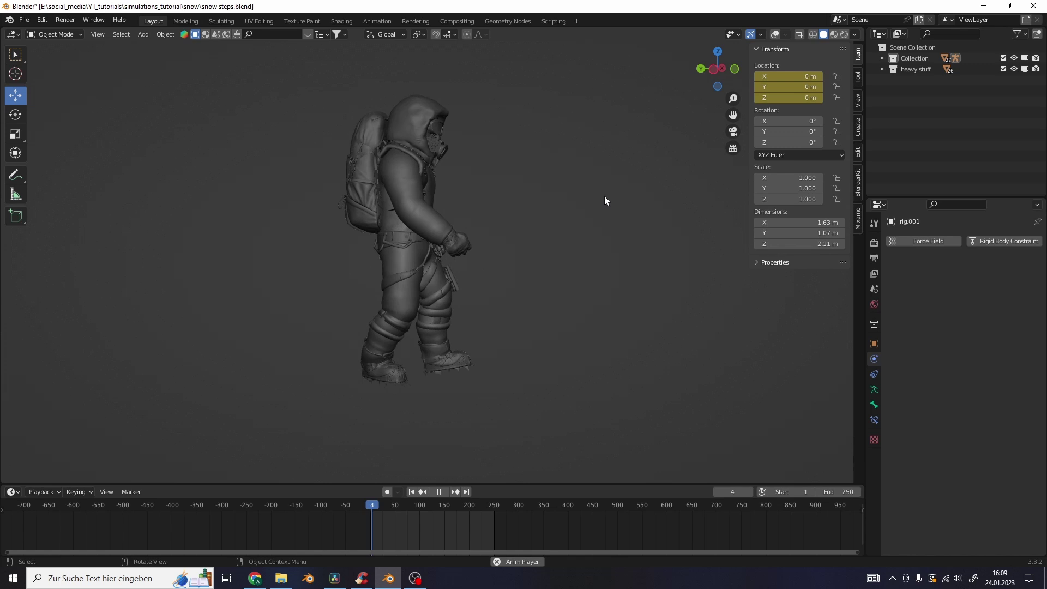
- Hide the 'heavy stuff' collection and stop the walking animation playback
click(1026, 69)
key(space)
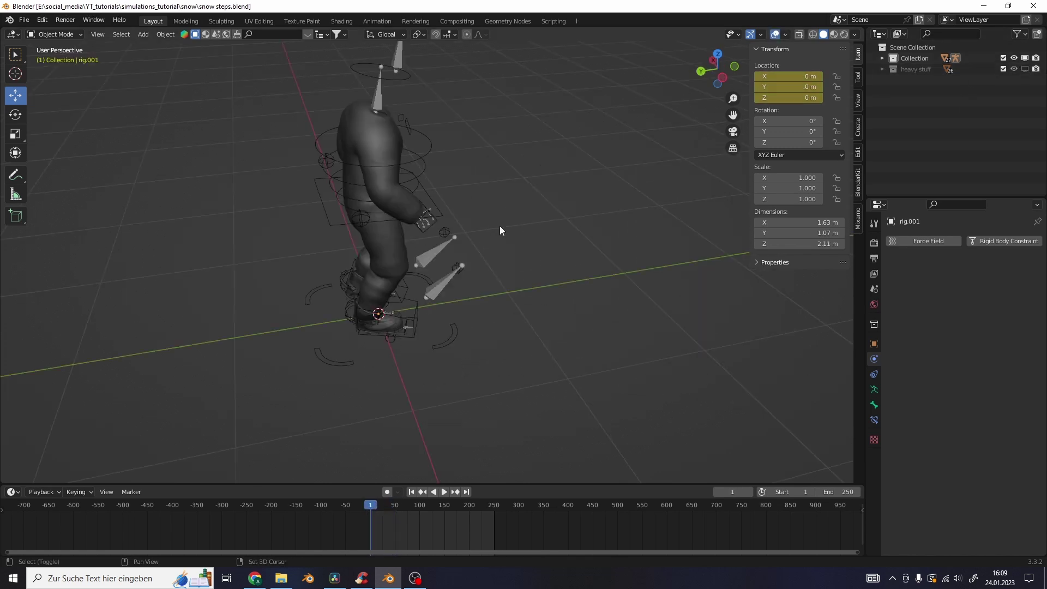
- Add Dynamic Paint to the right boot Boots_R.002 with its type set to Brush
key(shift+a)
click(543, 229)
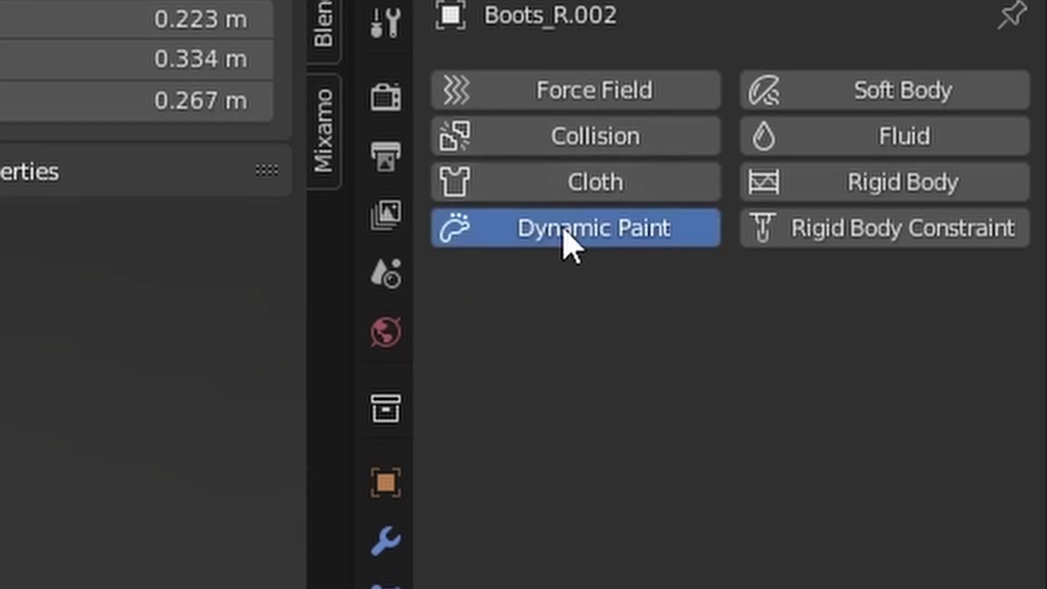
click(570, 243)
scroll(439, 463, down, 5)
click(761, 192)
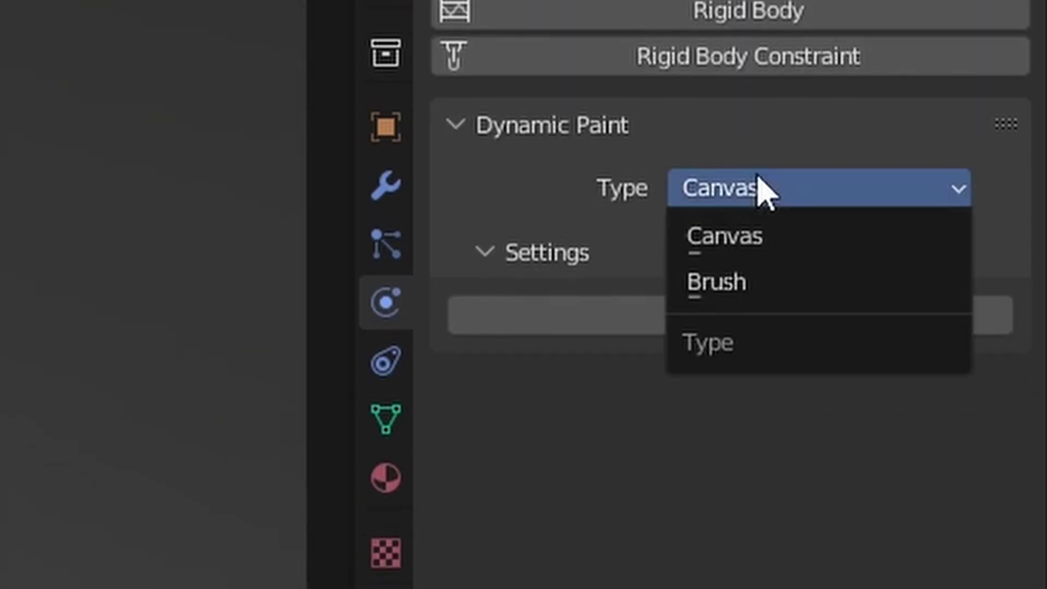
click(747, 282)
click(736, 316)
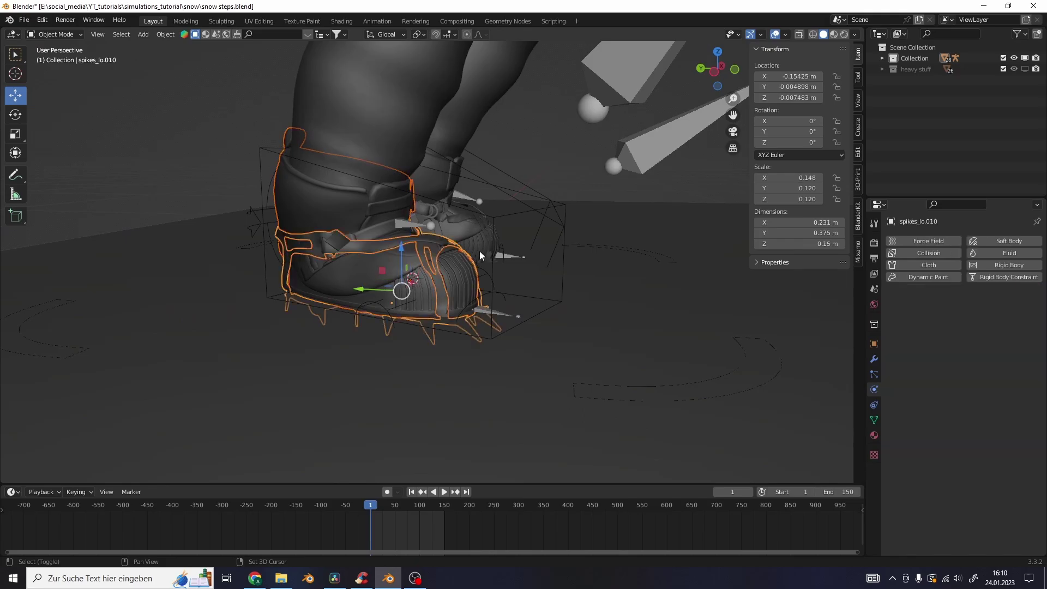
- Copy the brushed boot's Dynamic Paint modifier to the other selected boot parts
middle_drag(480, 256, 582, 264)
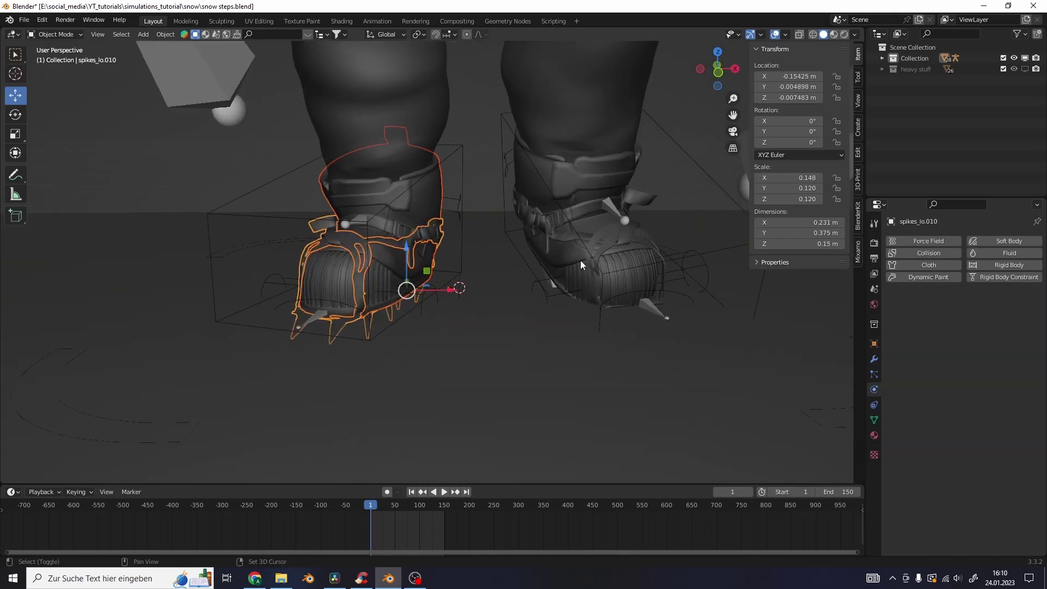
click(610, 234)
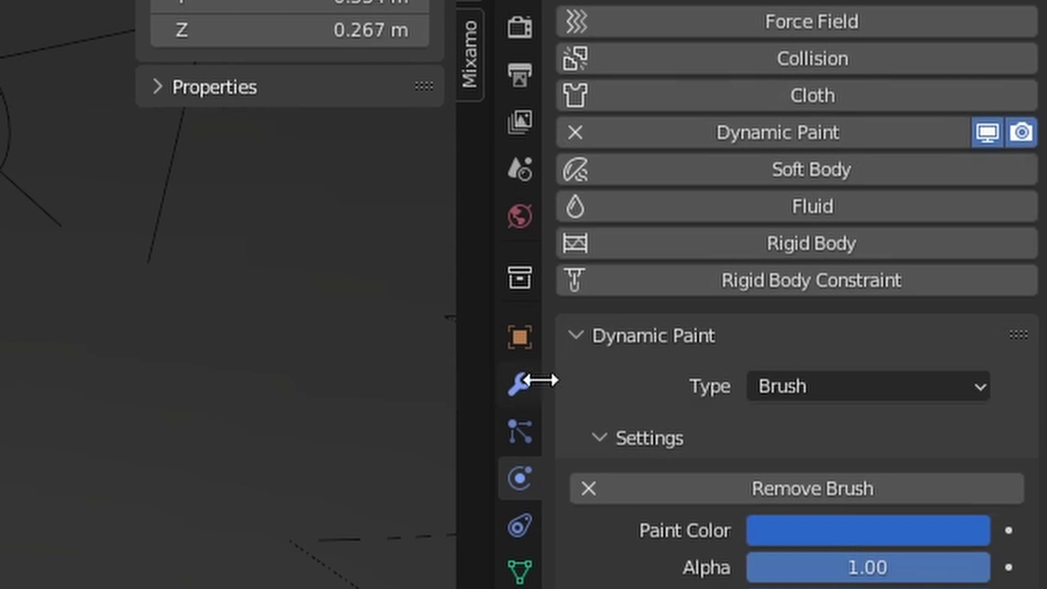
click(521, 382)
click(577, 77)
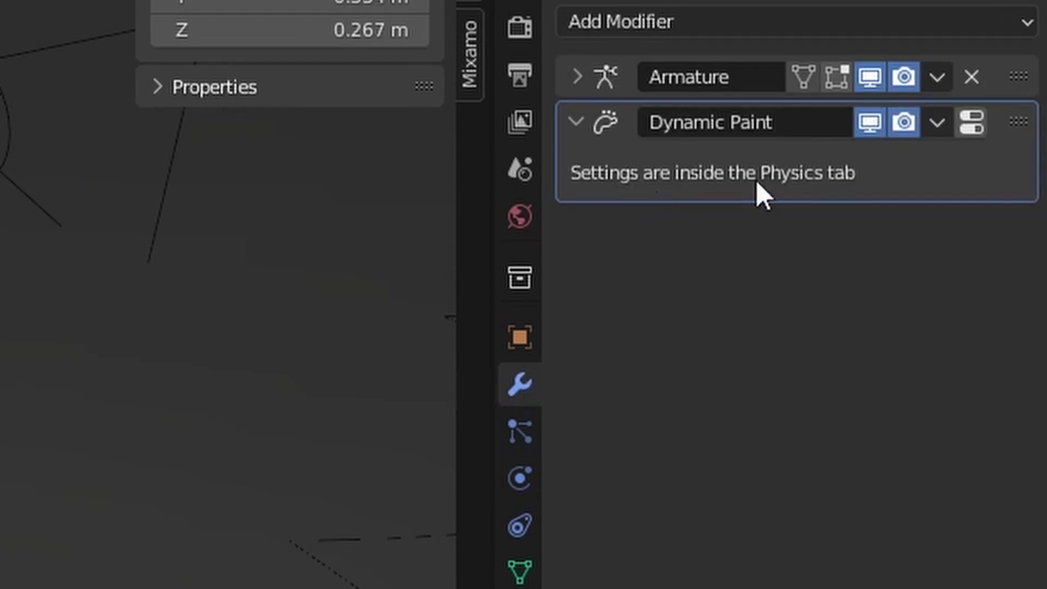
click(934, 121)
click(848, 217)
click(659, 312)
scroll(561, 281, down, 2)
- Subdivide the ground plane mesh with 50 cuts, then add Dynamic Paint to it
key(Tab)
key(ctrl+r)
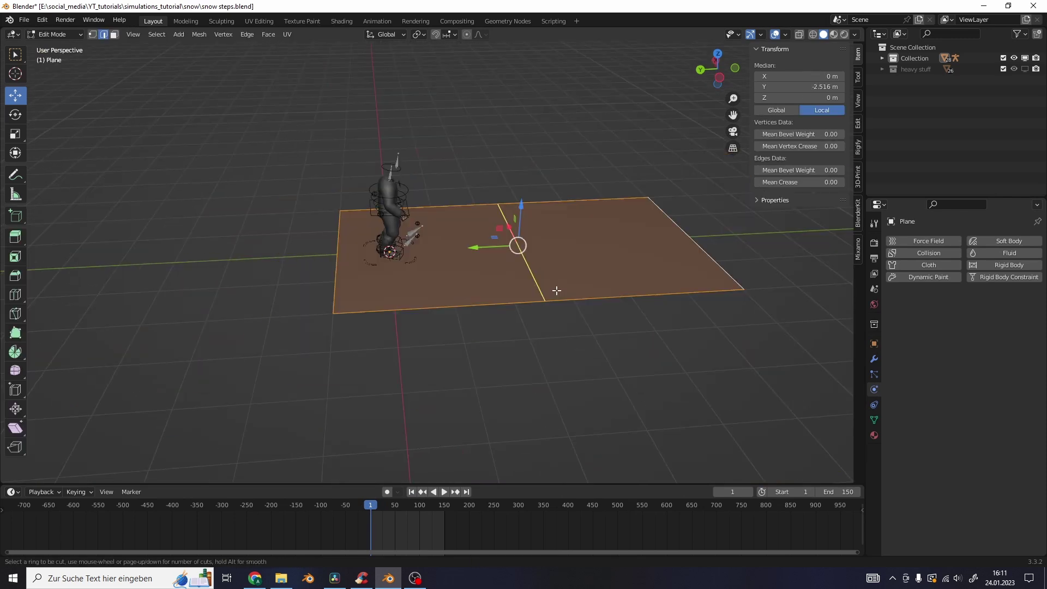
scroll(536, 252, up, 3)
key(a)
right_click(536, 252)
click(532, 237)
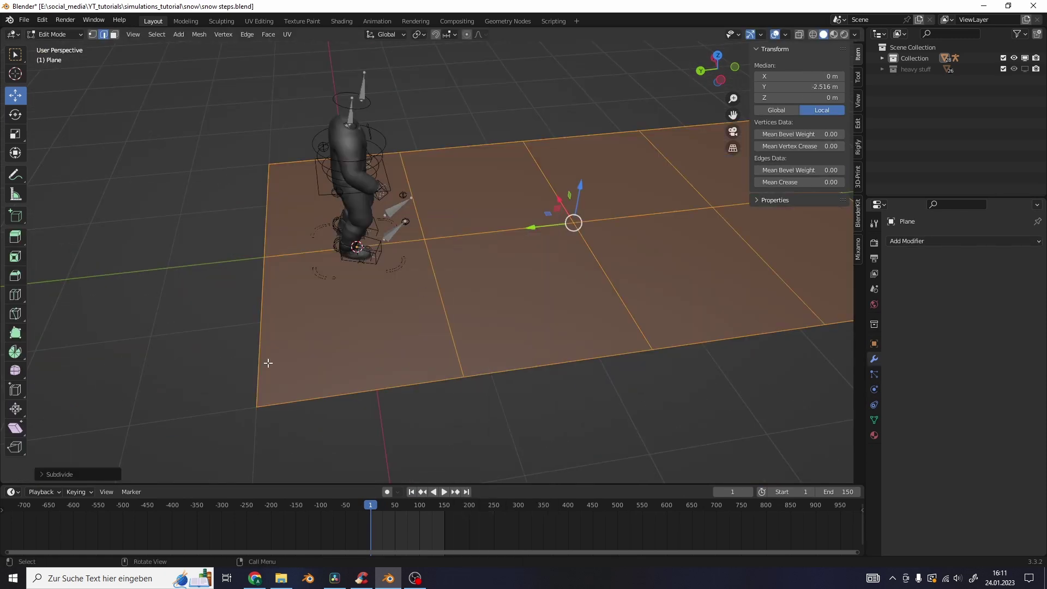
click(43, 473)
click(140, 401)
text(5)
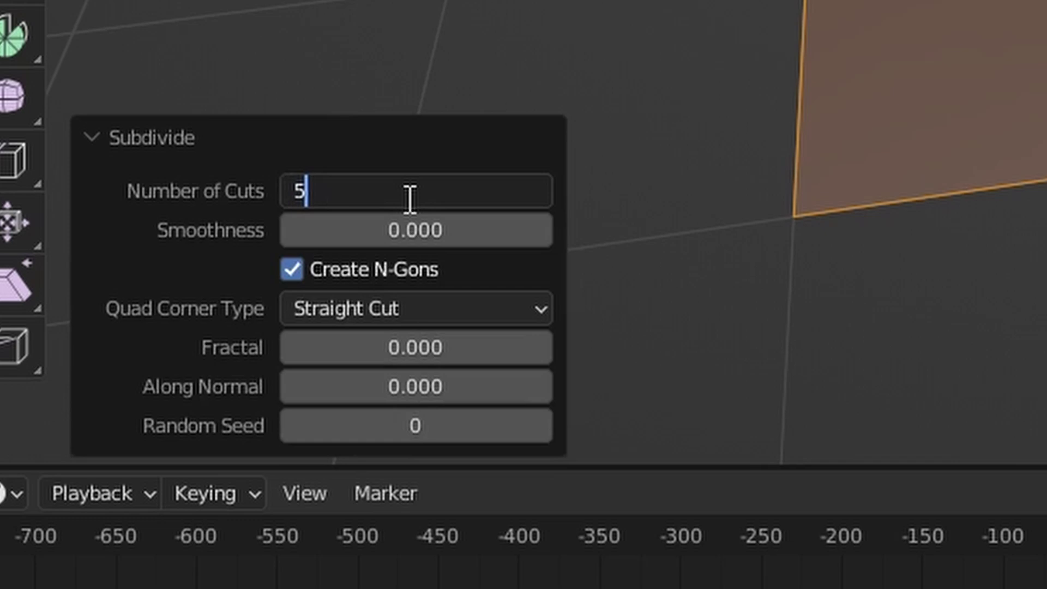
text(0)
key(Return)
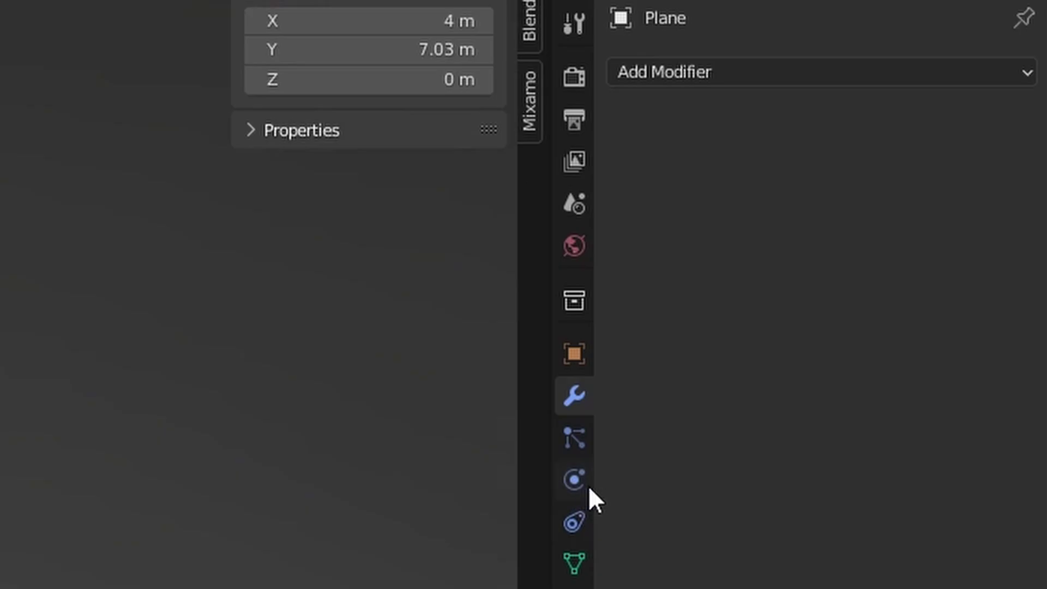
click(574, 480)
click(713, 170)
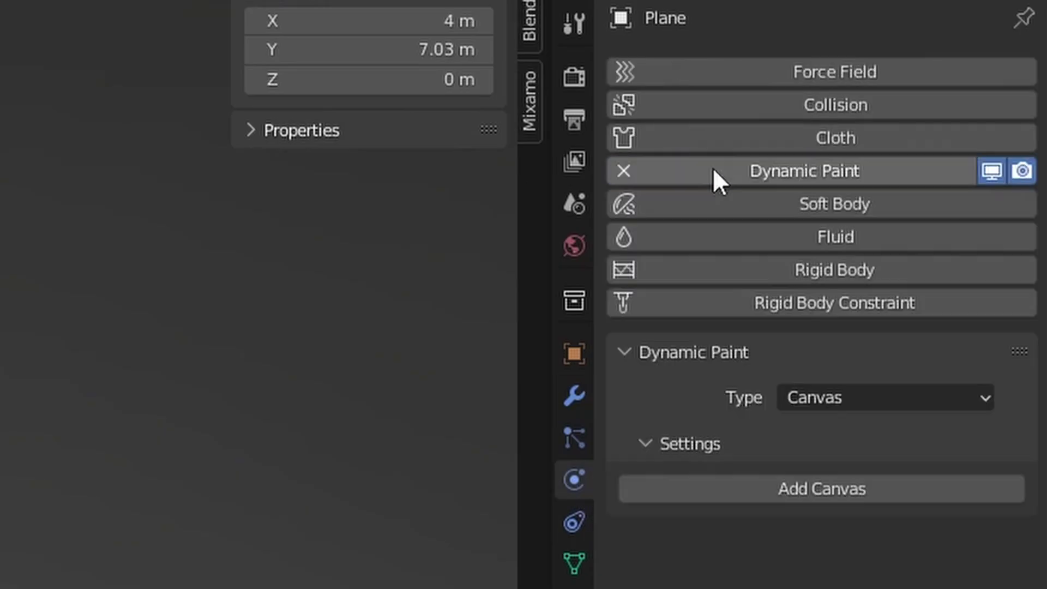
- Add a Dynamic Paint canvas to the plane with Surface Type set to Waves
click(806, 488)
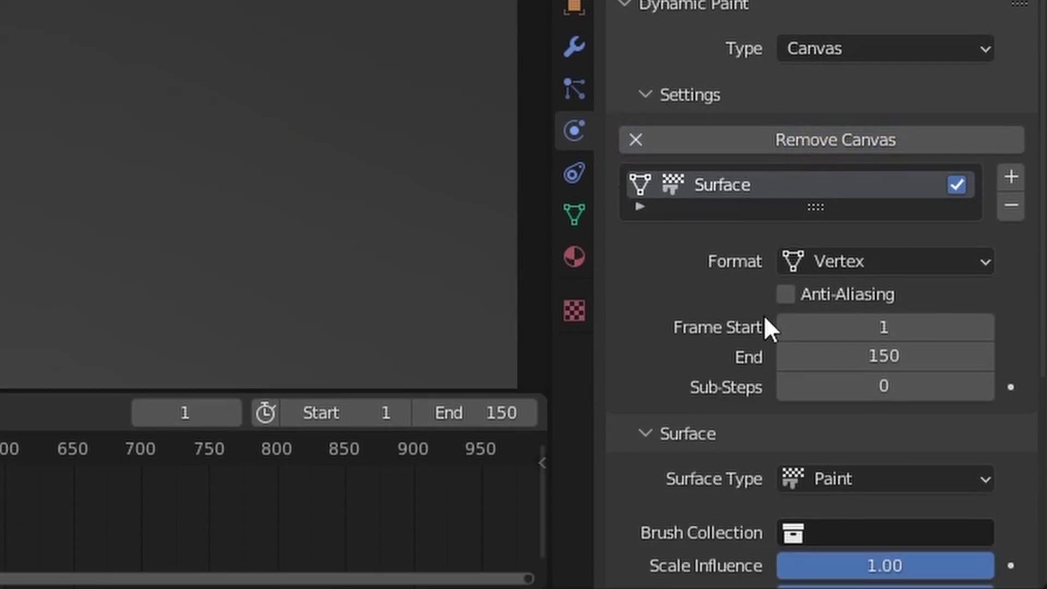
click(825, 300)
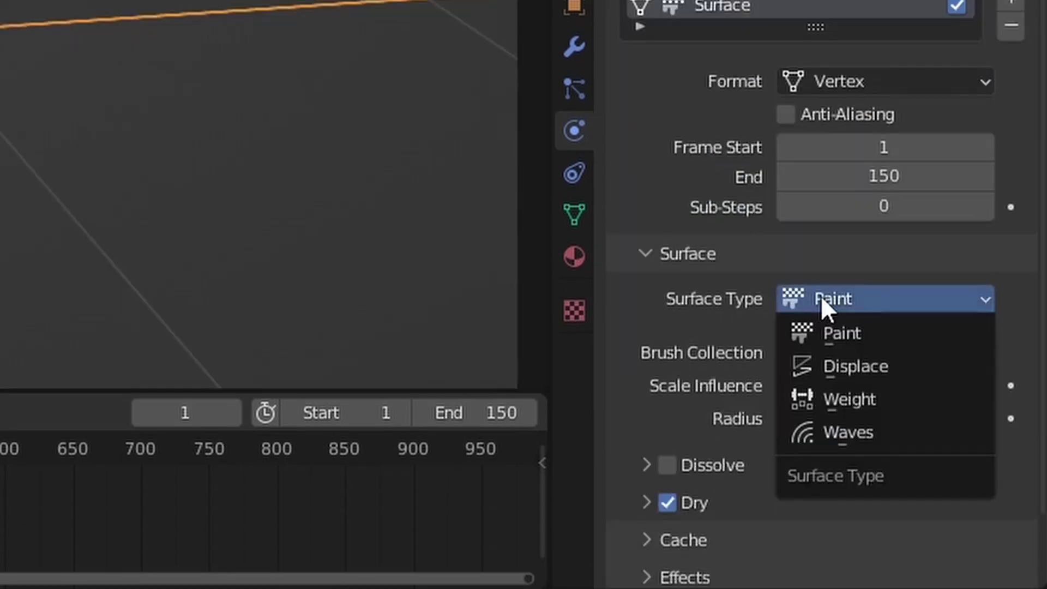
click(848, 432)
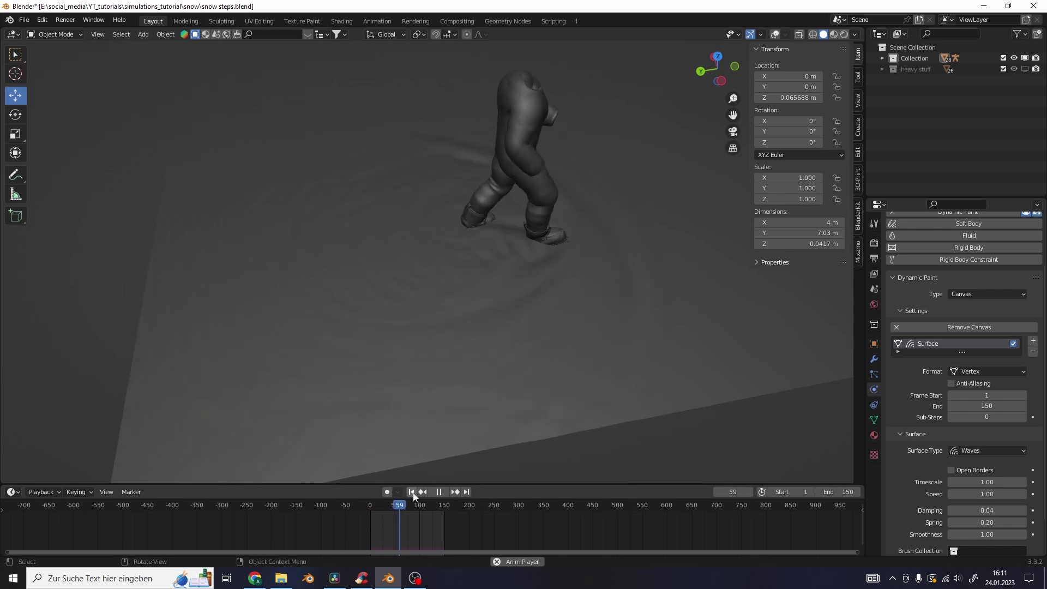
- Stop playback at frame 1 and set the Waves Timescale to 0.01
key(space)
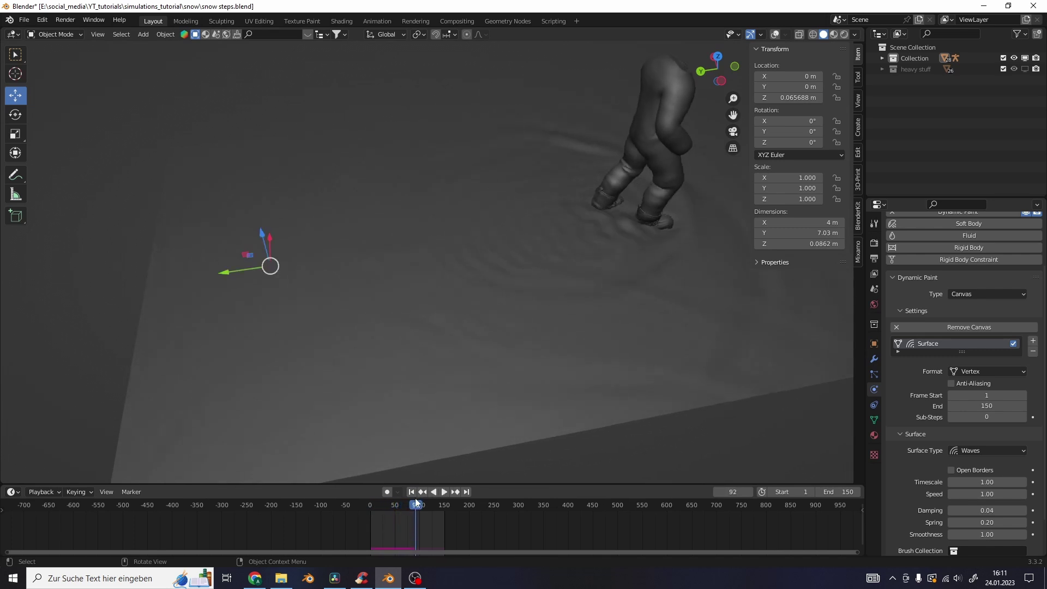
click(410, 492)
click(992, 481)
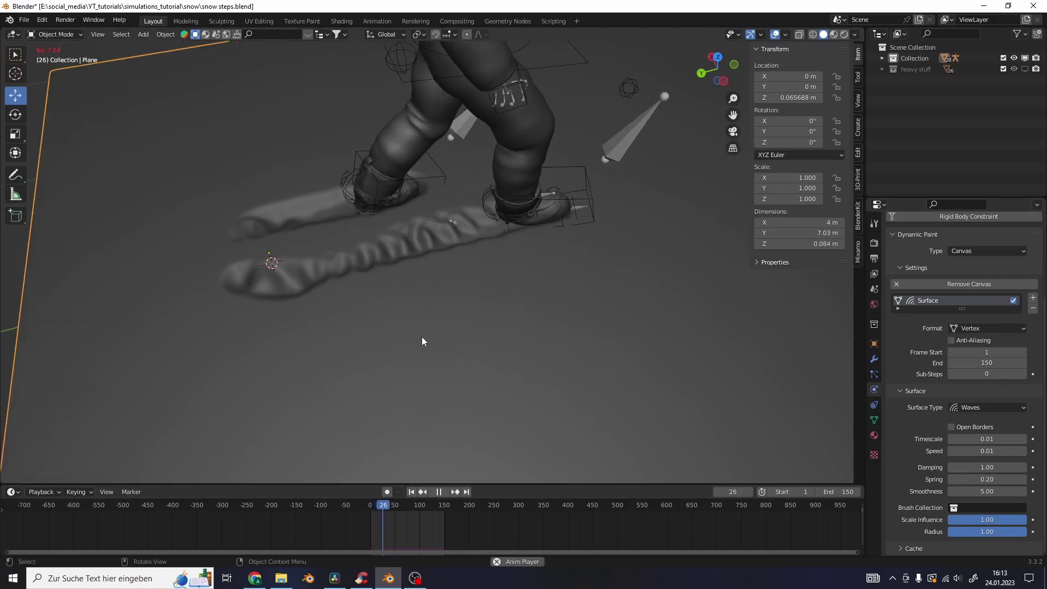
- Raise the ground plane along Z so the boots sink in, viewed edge-on
middle_drag(421, 336, 473, 332)
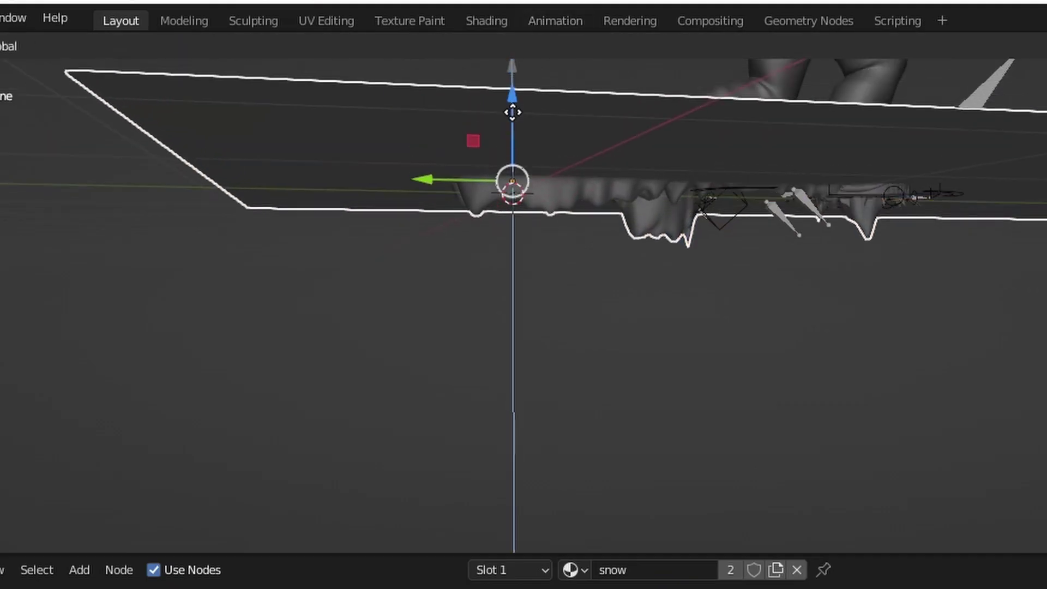
drag(512, 113, 512, 106)
mouse_move(688, 328)
middle_down()
mouse_move(822, 356)
mouse_move(785, 328)
middle_up()
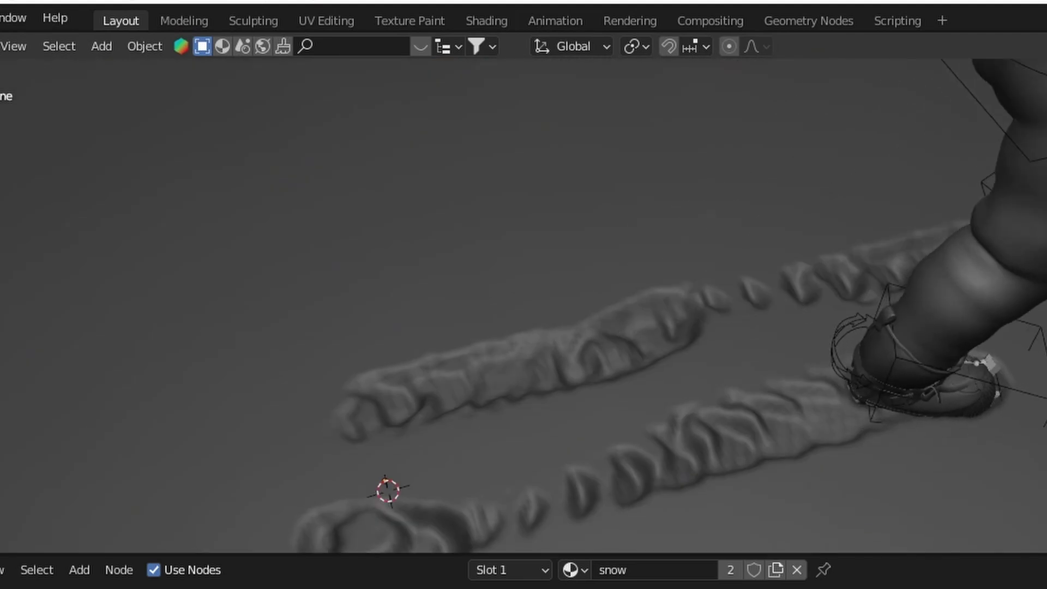
scroll(525, 303, down, 3)
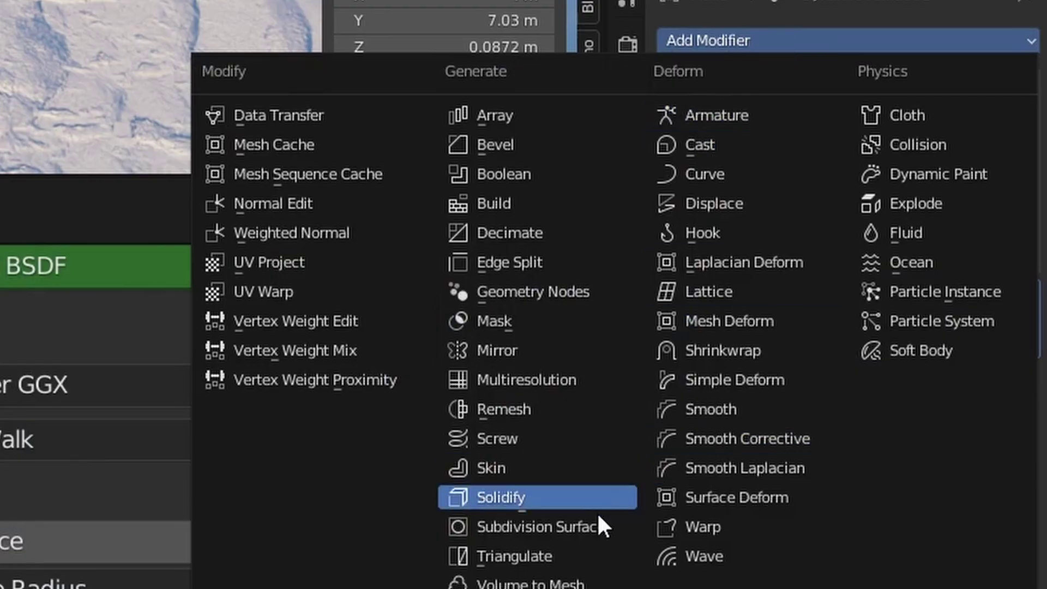
- Add a Subdivision Surface modifier to the ground plane
click(589, 527)
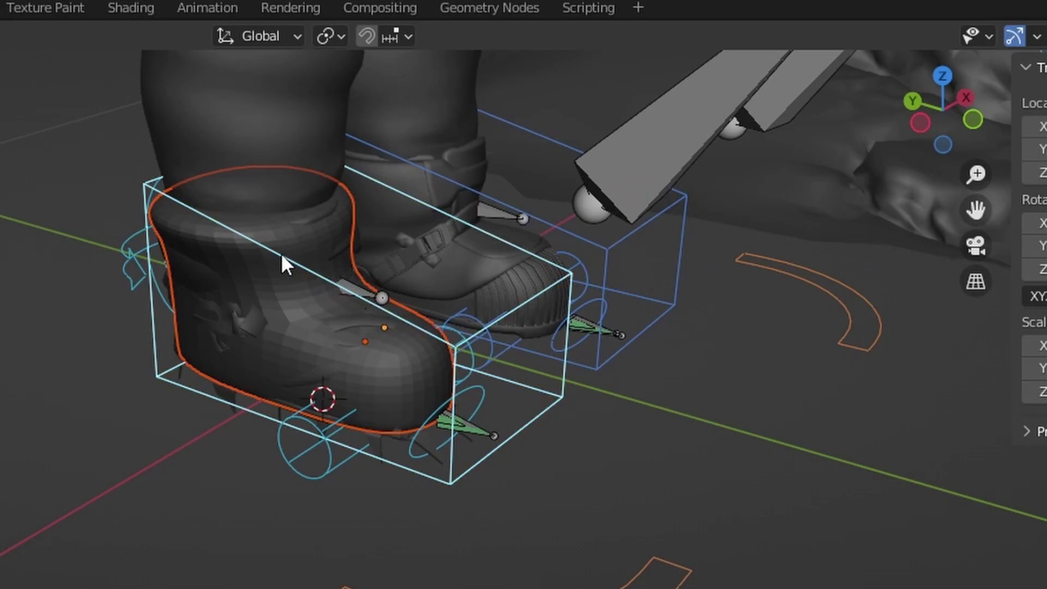
- Parent the small helper plane to the boot with Ctrl+P
key(ctrl+p)
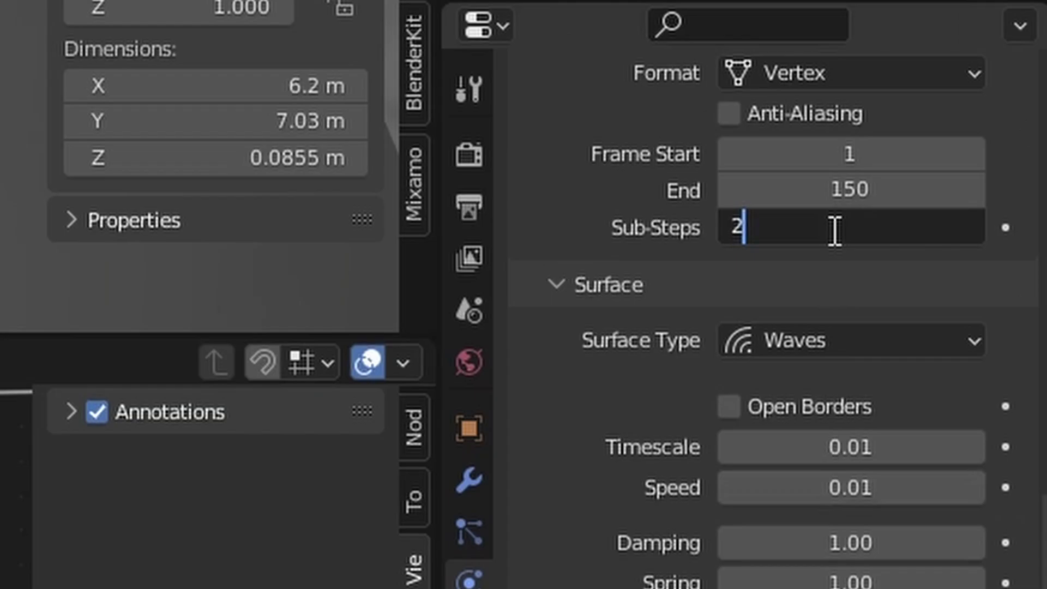